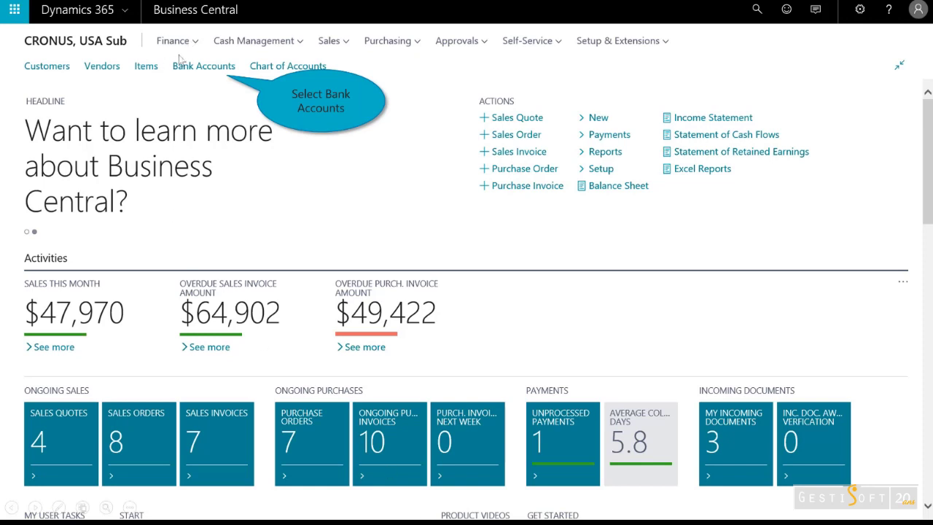
- Open the Bank Accounts list and show the Bank Statement Service options
left_click(202, 66)
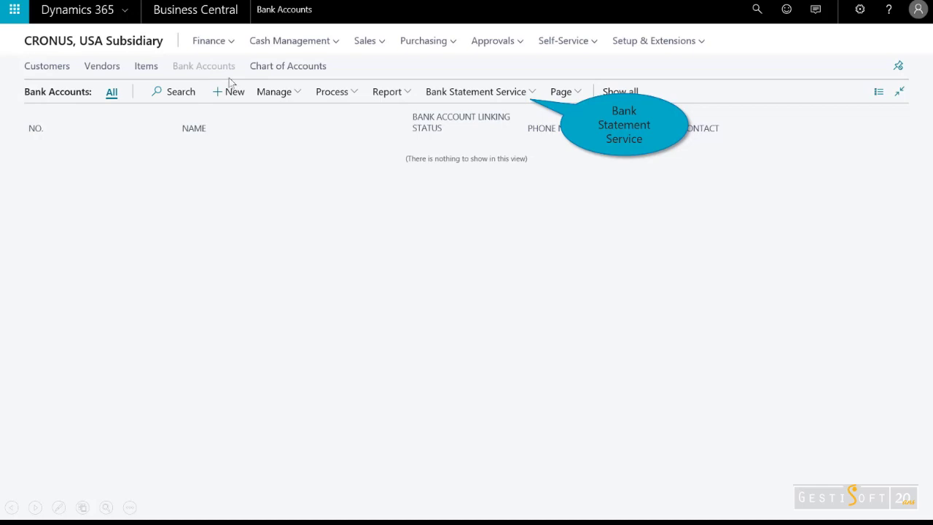
left_click(525, 97)
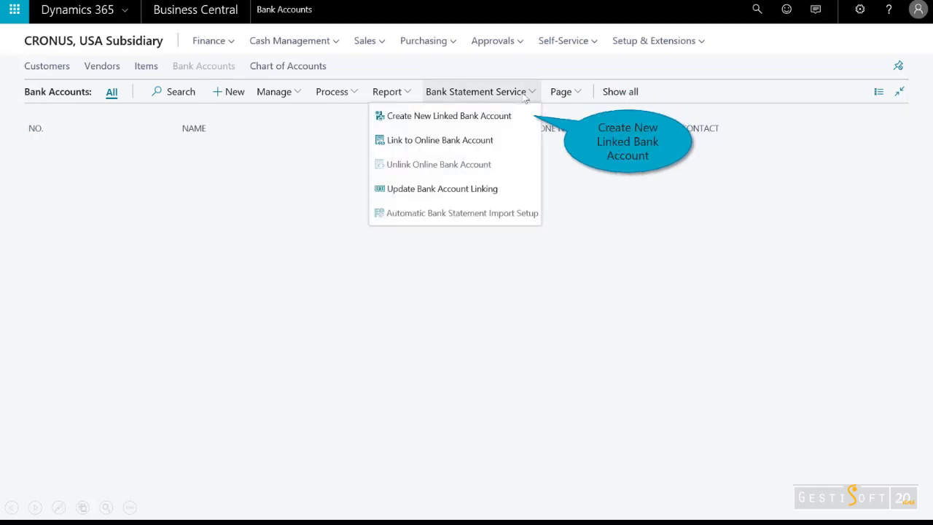
- Create a new linked bank account by finding 'dag', choosing Dag Site and submitting its login credentials
left_click(478, 110)
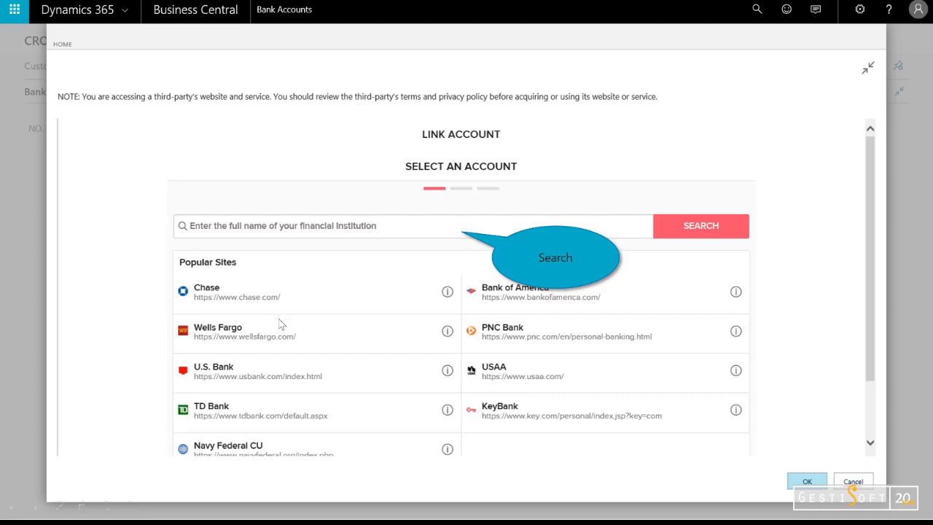
left_click(366, 228)
type("dag")
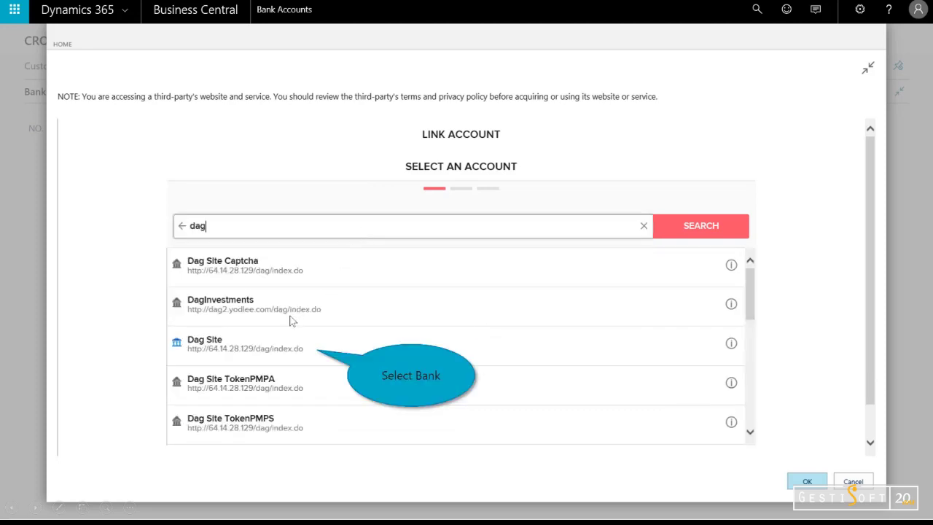
left_click(250, 352)
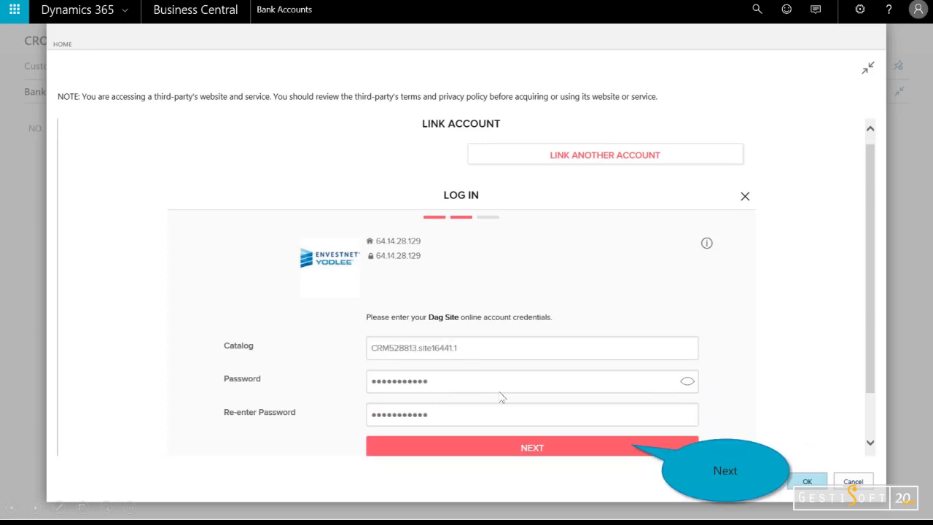
left_click(503, 443)
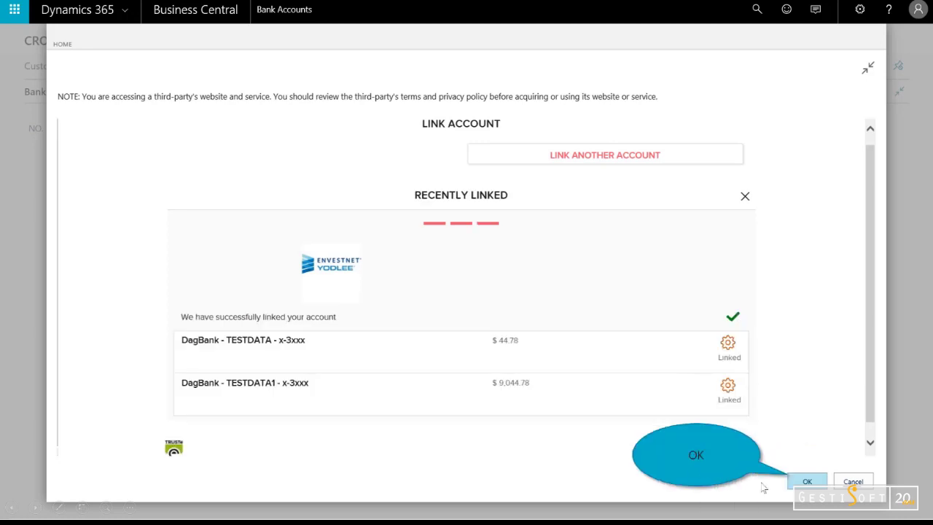
- Confirm the four linked accounts and enable automatic statement import for CHECKING1 covering 7 days
left_click(806, 481)
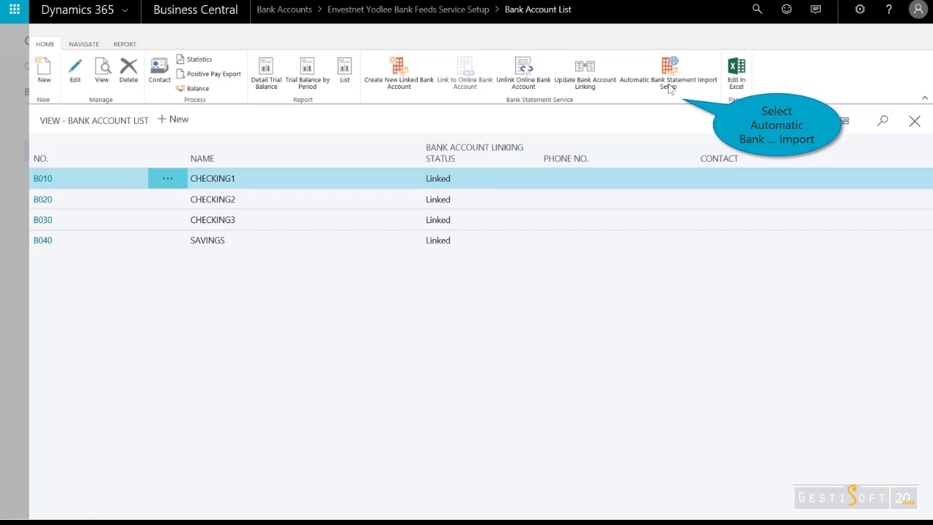
left_click(668, 83)
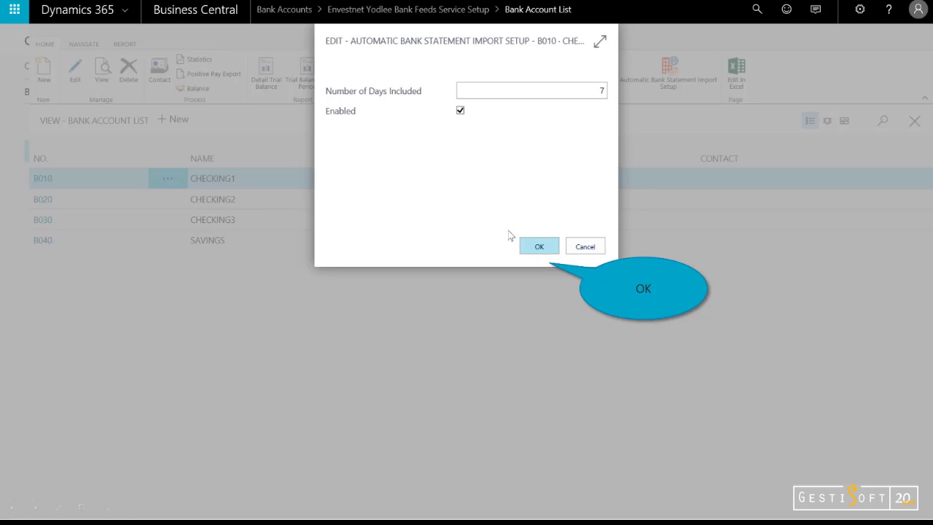
left_click(533, 246)
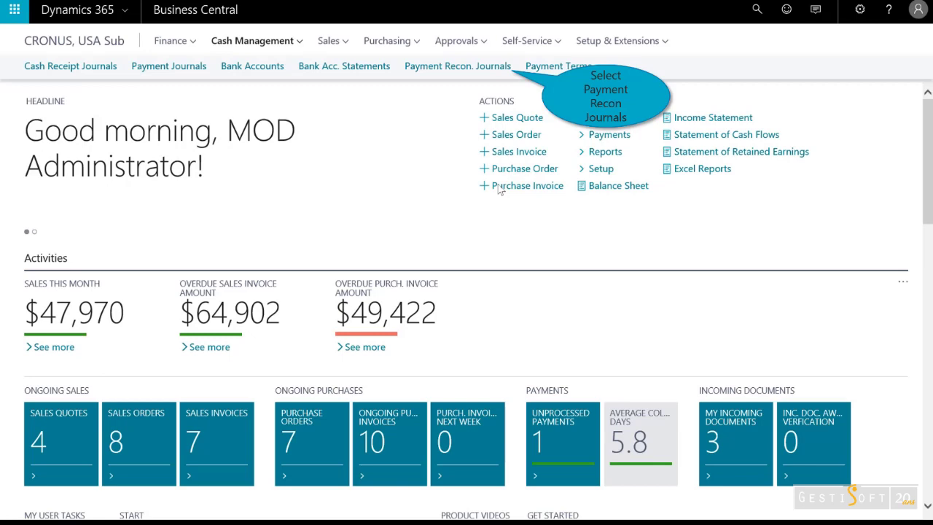
- Open the CHECKING journal from the Payment Reconciliation Journals list
left_click(466, 72)
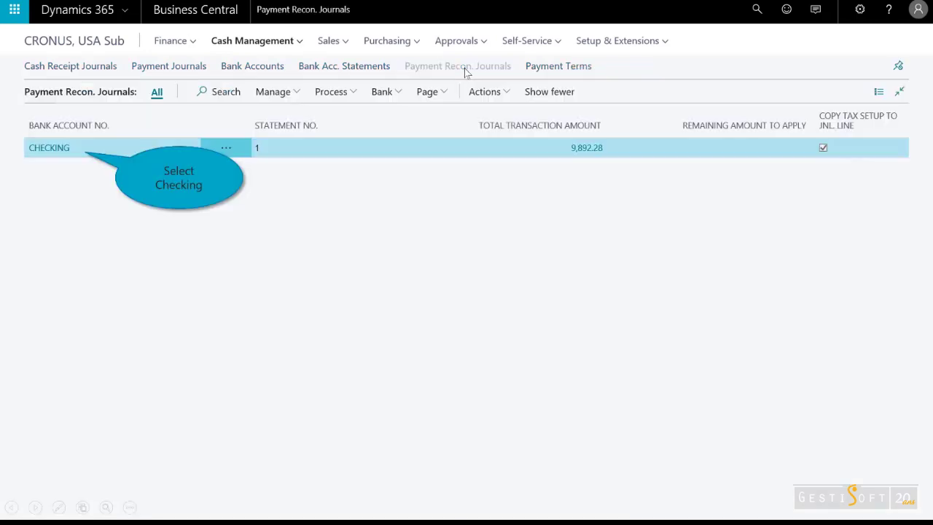
left_click(40, 151)
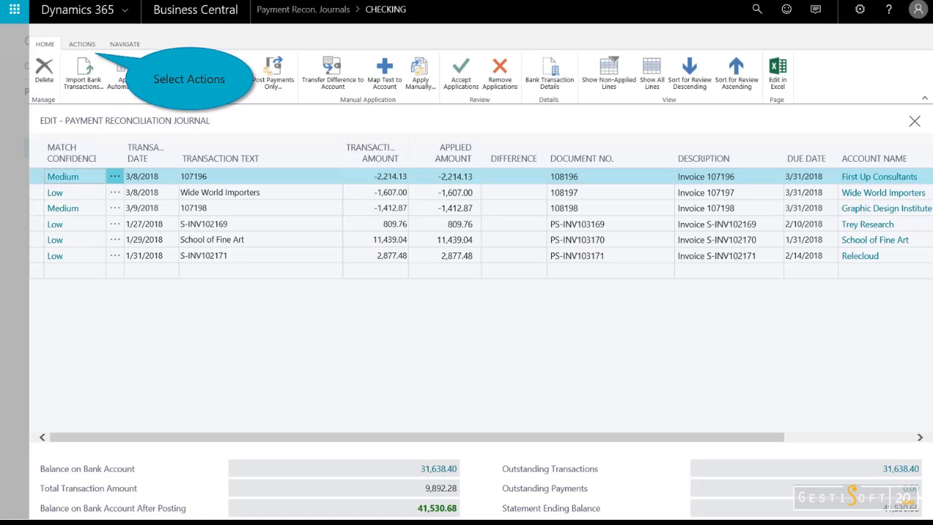
left_click(75, 46)
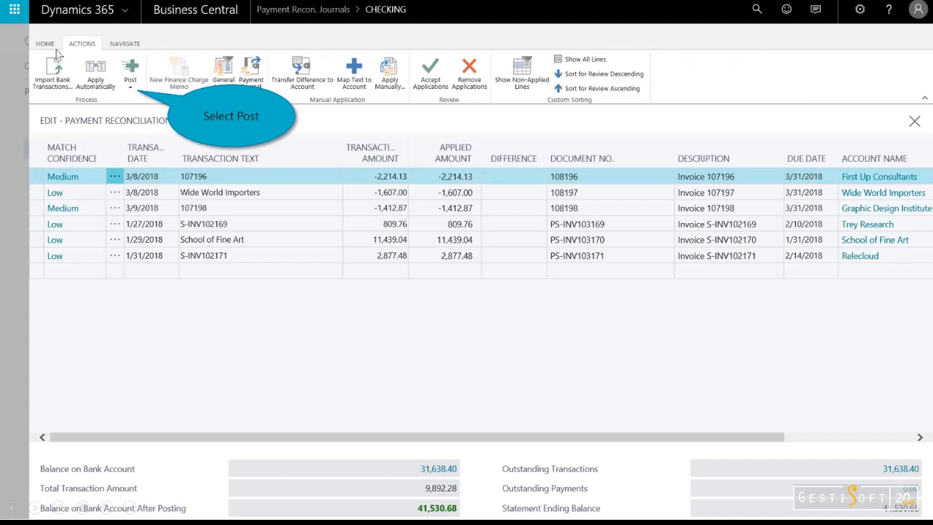
left_click(129, 80)
left_click(196, 112)
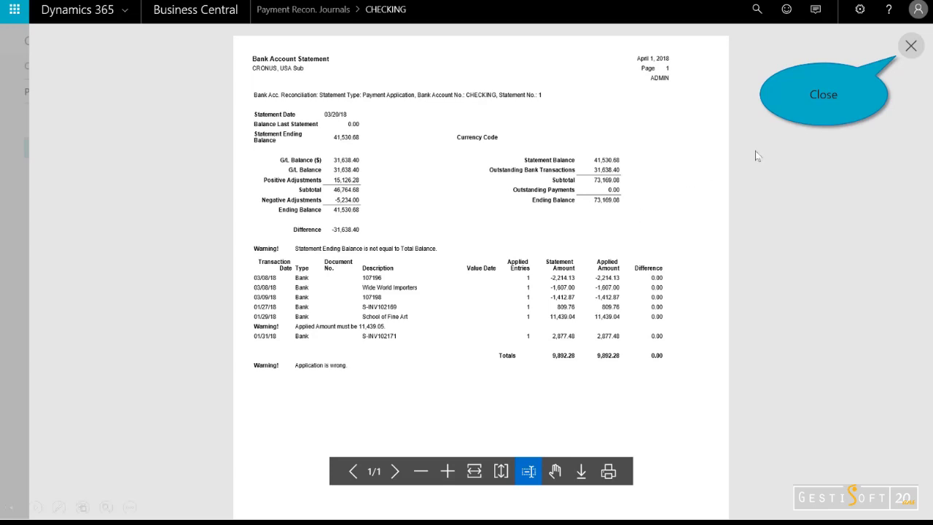
left_click(904, 48)
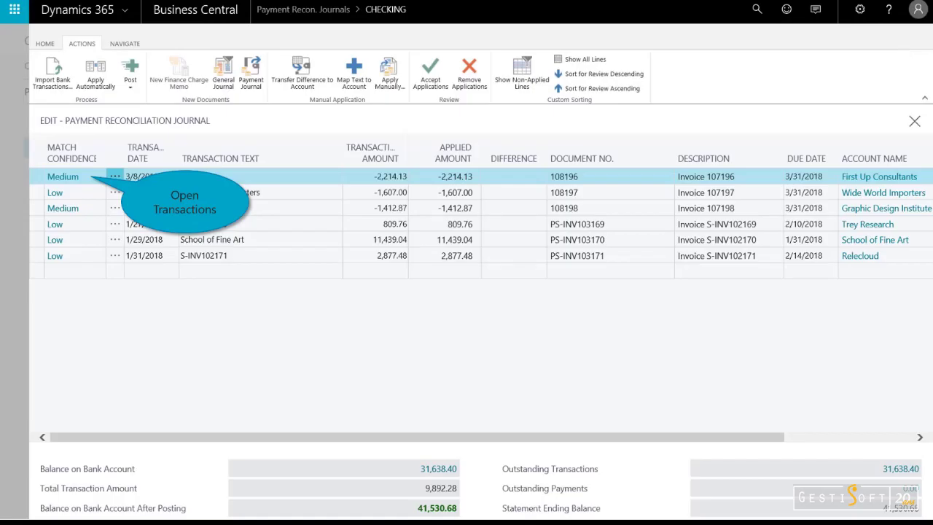
- Review transaction 107196's payment application, fully applied to invoice 108196 with zero difference
left_click(58, 179)
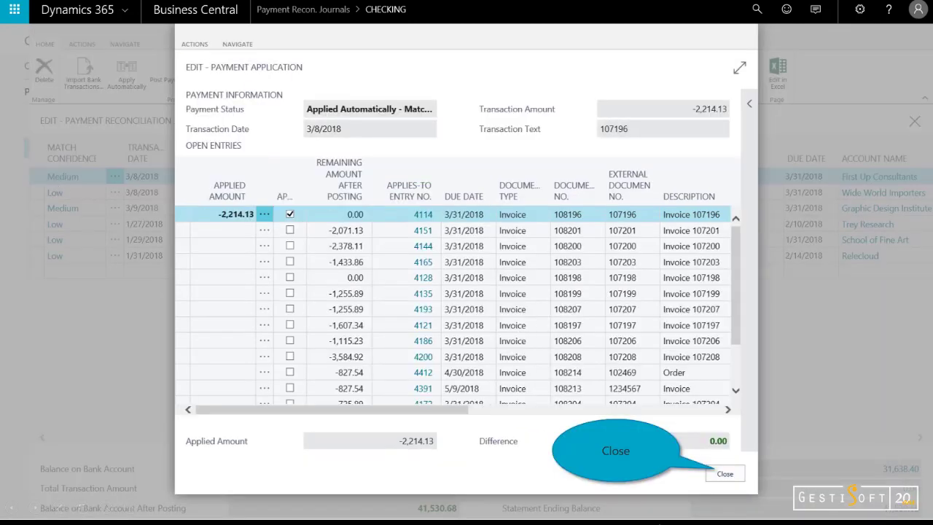
left_click(725, 474)
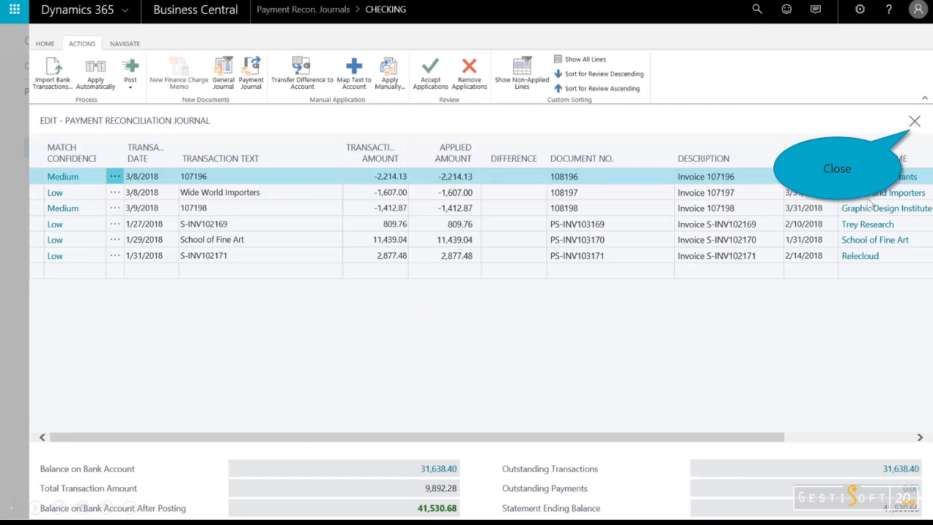
left_click(914, 121)
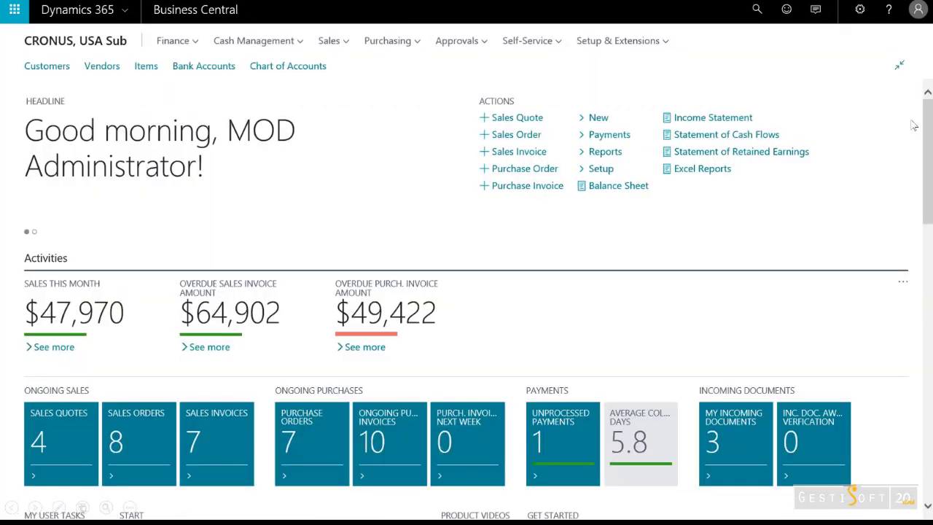